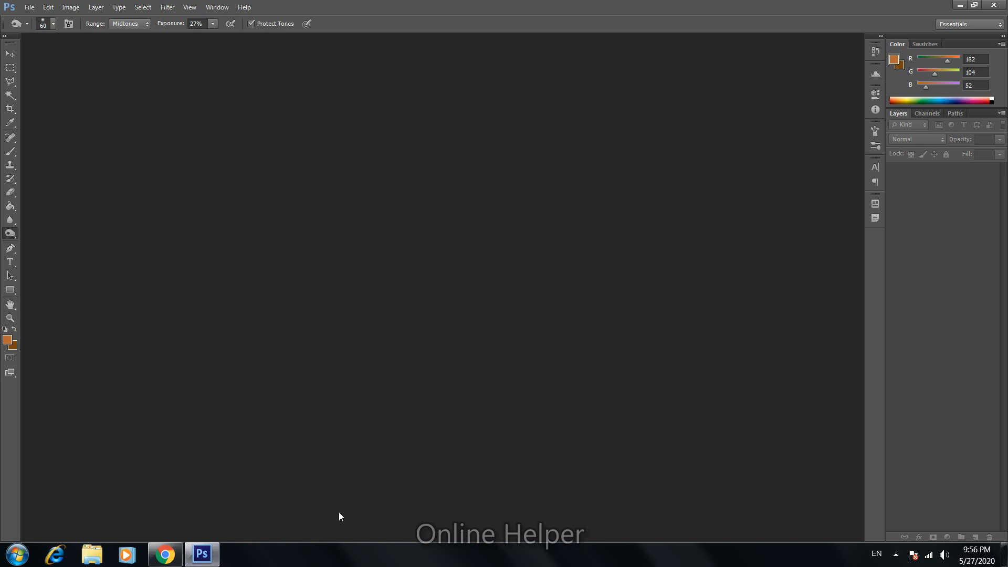
Create a 1920 × 1080 pixel RGB document at 72 pixels/inch and convert its white background into a regular layer
{"action": "key", "text": "ctrl+n"}
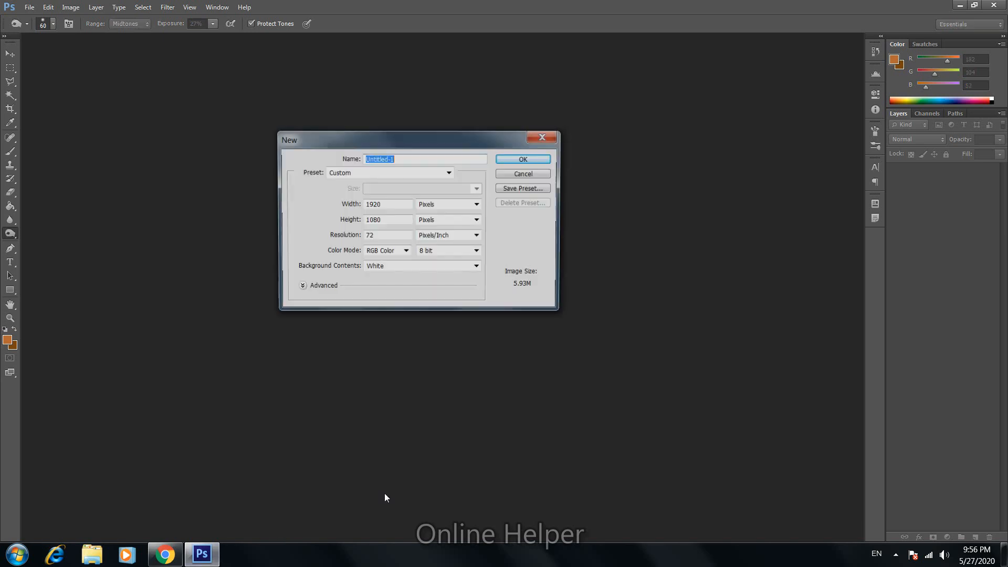
{"action": "left_click", "coordinate": [508, 160]}
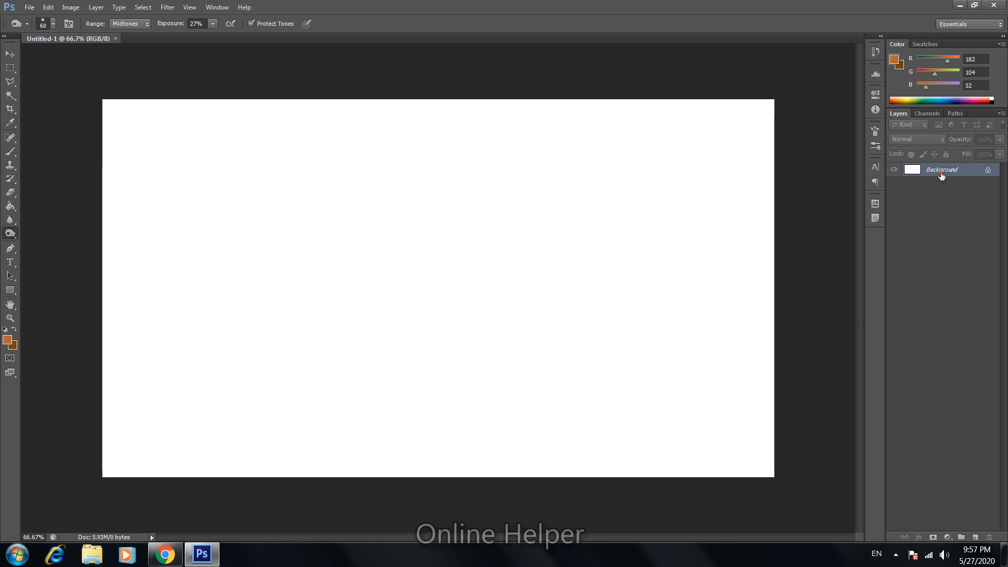
{"action": "double_click", "coordinate": [942, 170]}
{"action": "left_click", "coordinate": [591, 176]}
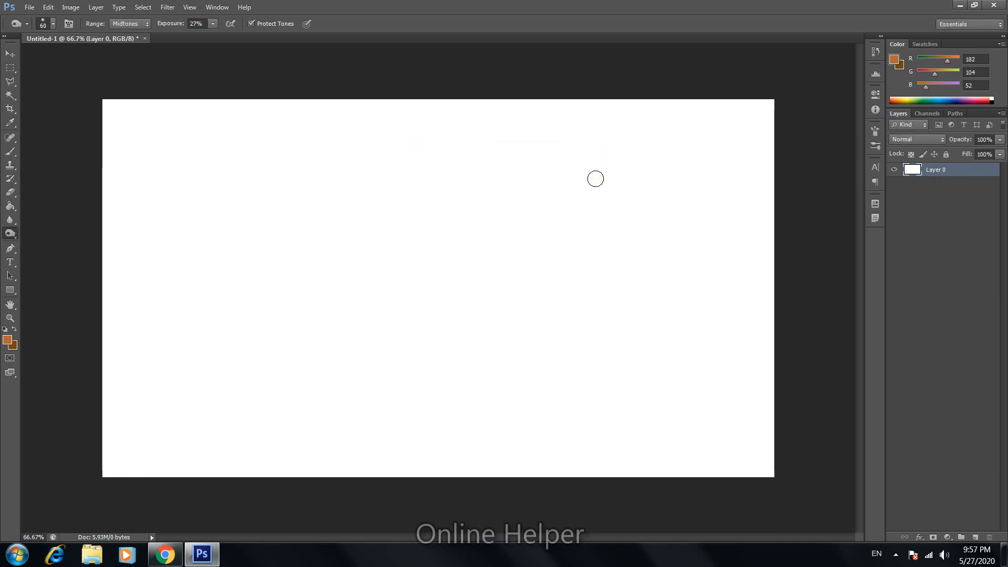
Clear the entire contents of the layer to transparency and deselect
{"action": "key", "text": "ctrl+a"}
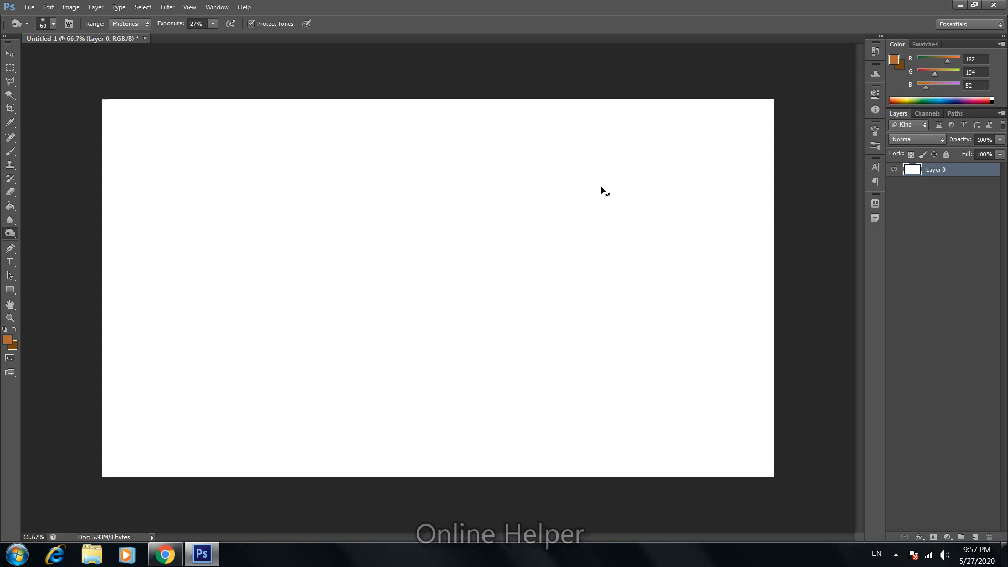
{"action": "key", "text": "Delete"}
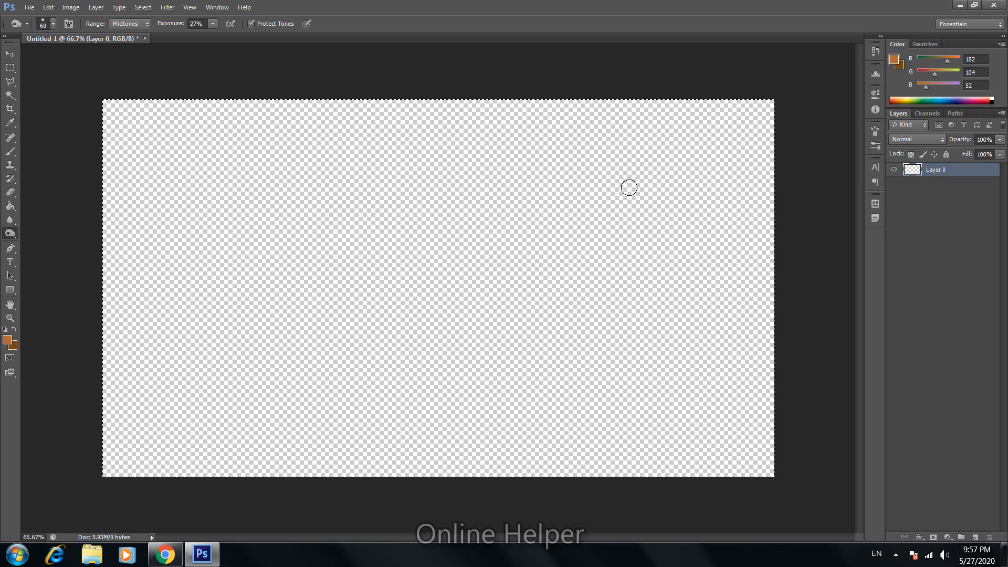
{"action": "key", "text": "w"}
{"action": "key", "text": "ctrl+d"}
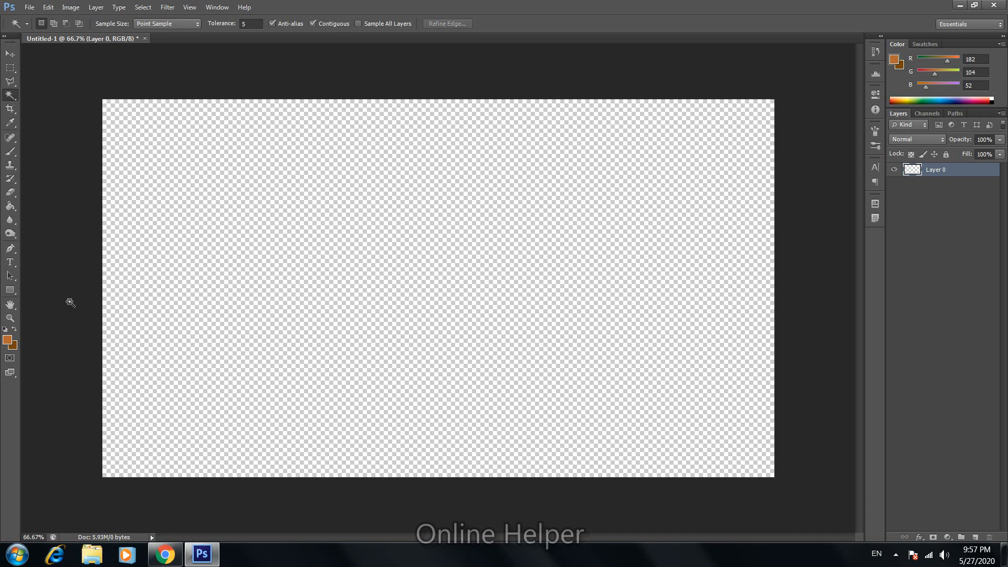
Set the background color to the dark brown 683c0d
{"action": "left_click", "coordinate": [15, 347]}
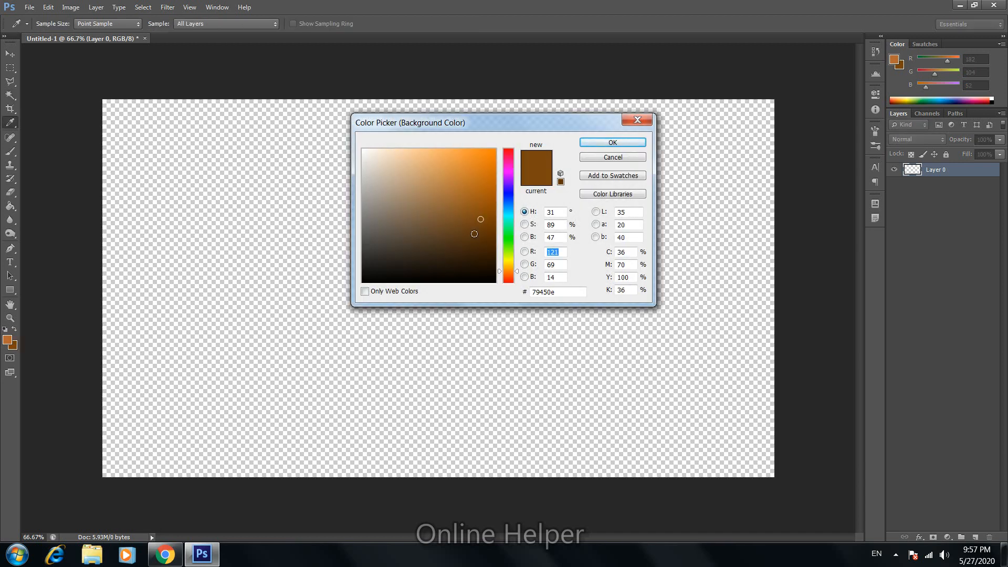
{"action": "left_click_drag", "start_coordinate": [474, 234], "coordinate": [479, 228]}
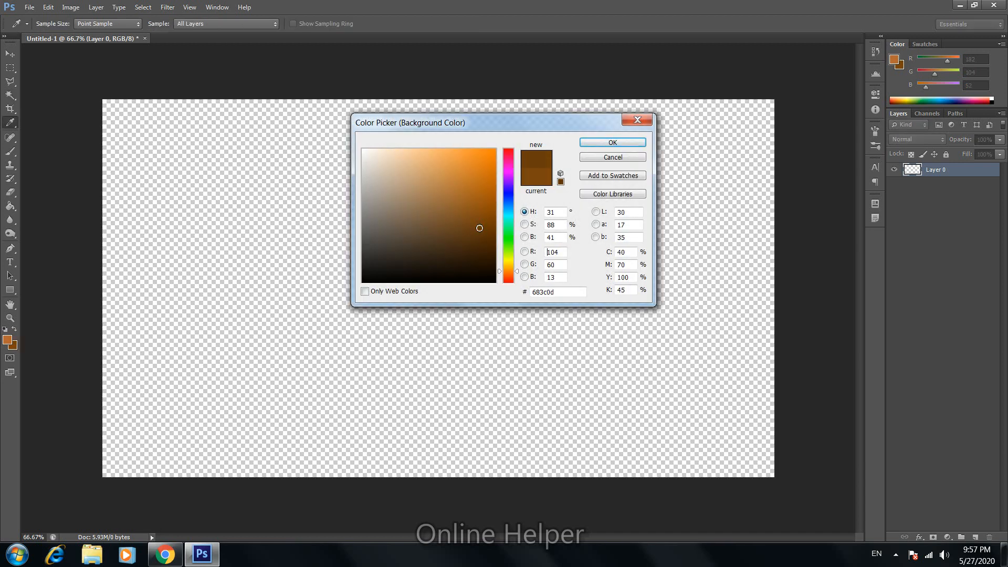
{"action": "left_click", "coordinate": [644, 146]}
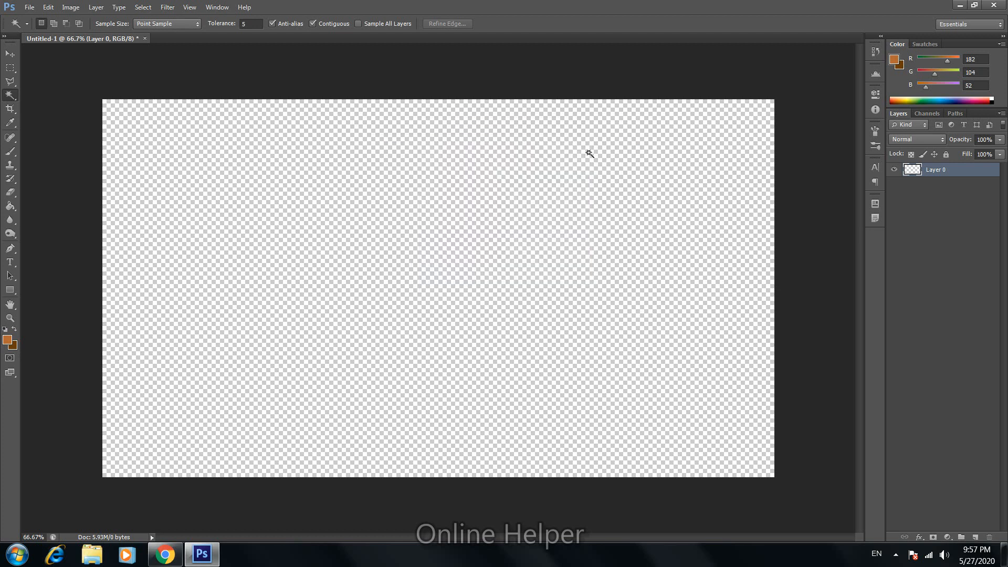
Render Clouds on the layer in the orange and brown colors, re-rendering twice for a different pattern
{"action": "left_click", "coordinate": [171, 7]}
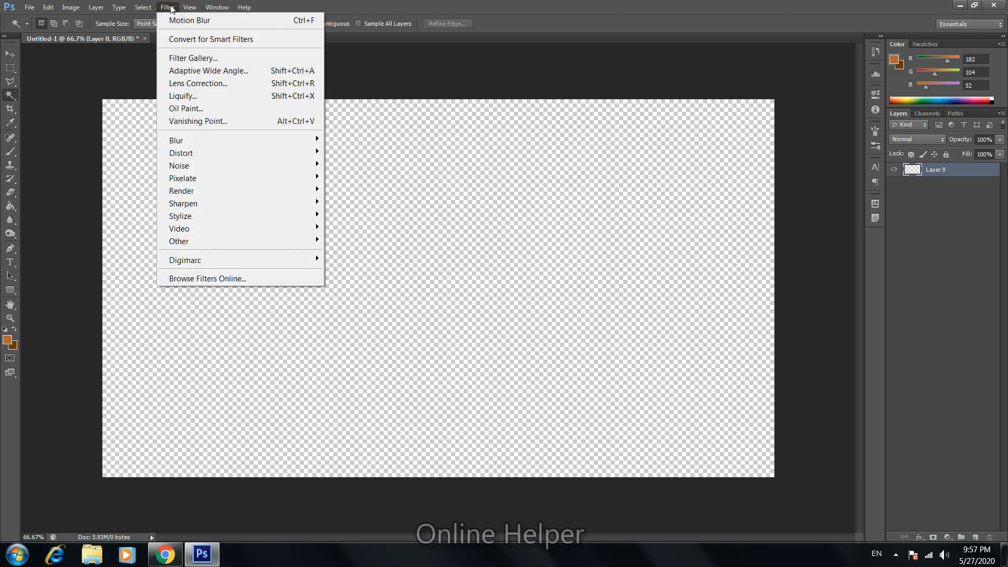
{"action": "mouse_move", "coordinate": [209, 194]}
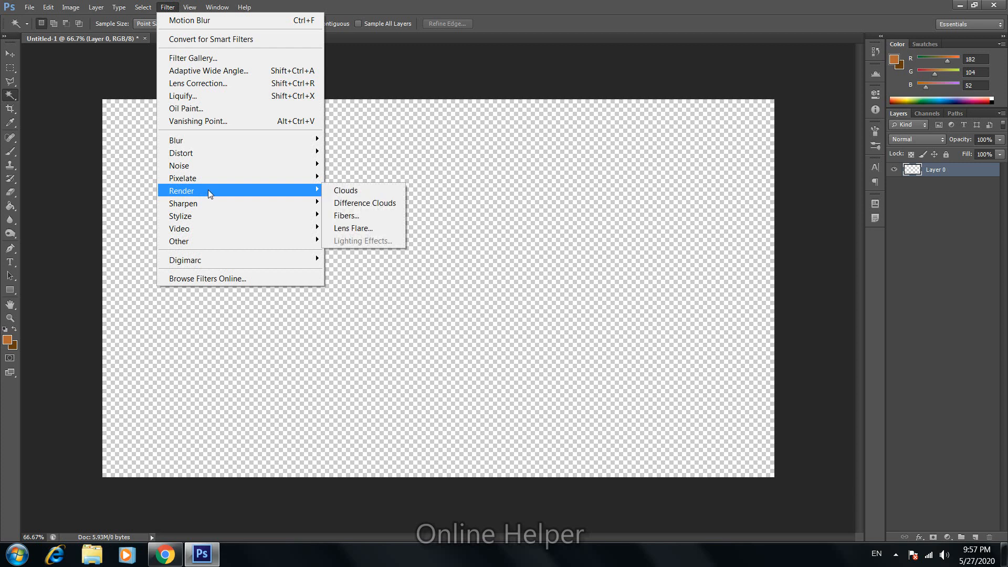
{"action": "left_click", "coordinate": [345, 190]}
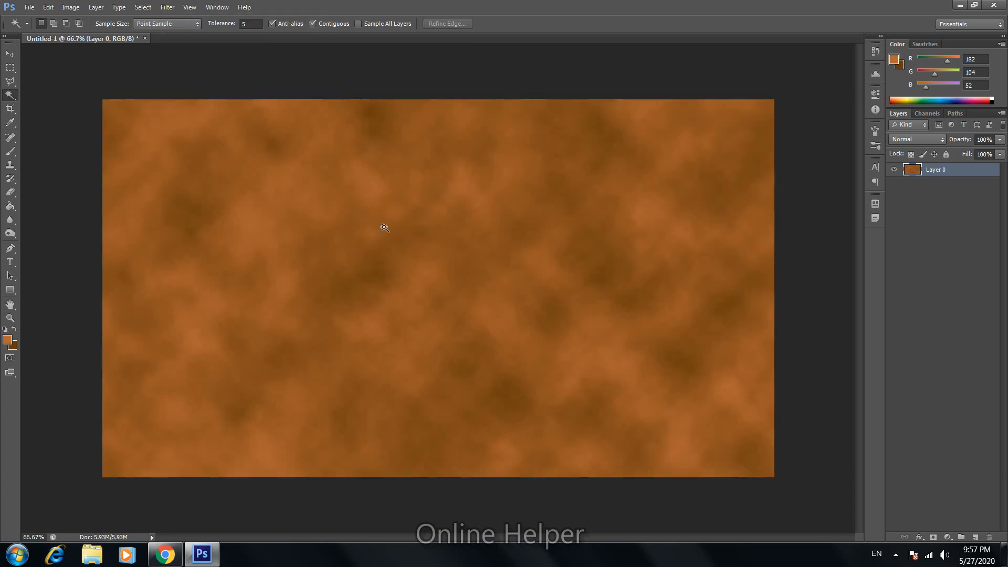
{"action": "left_click", "coordinate": [167, 8]}
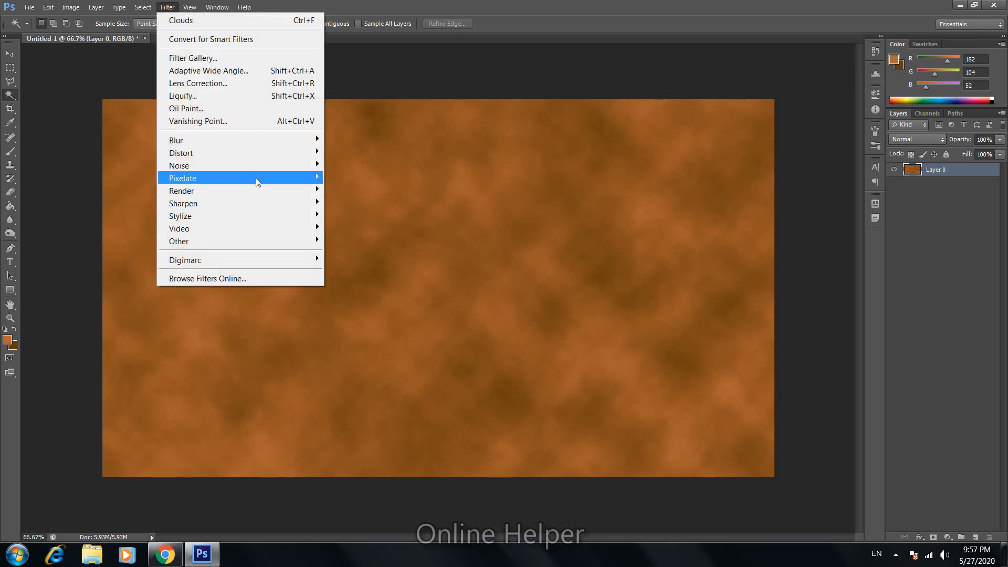
{"action": "mouse_move", "coordinate": [285, 153]}
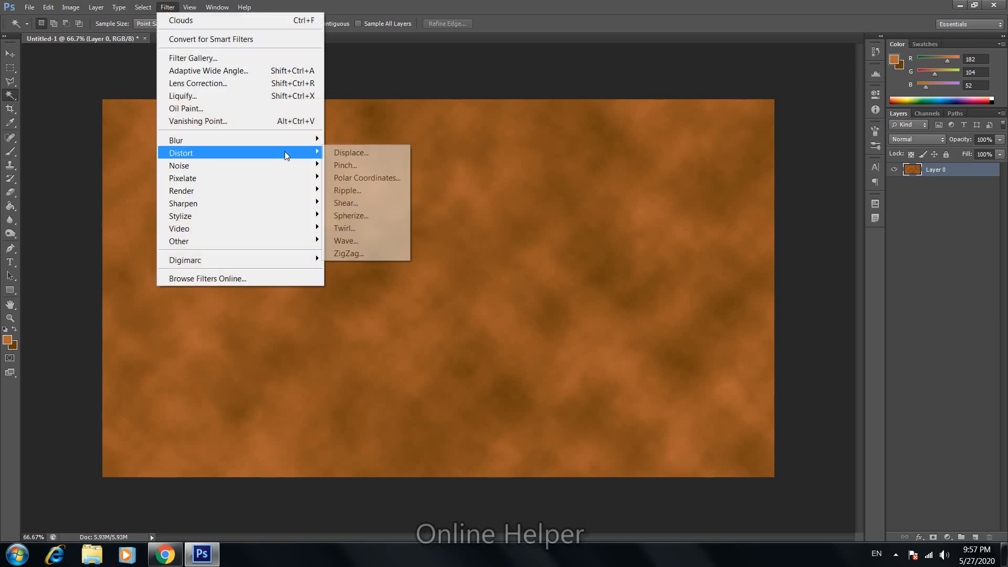
{"action": "mouse_move", "coordinate": [267, 192]}
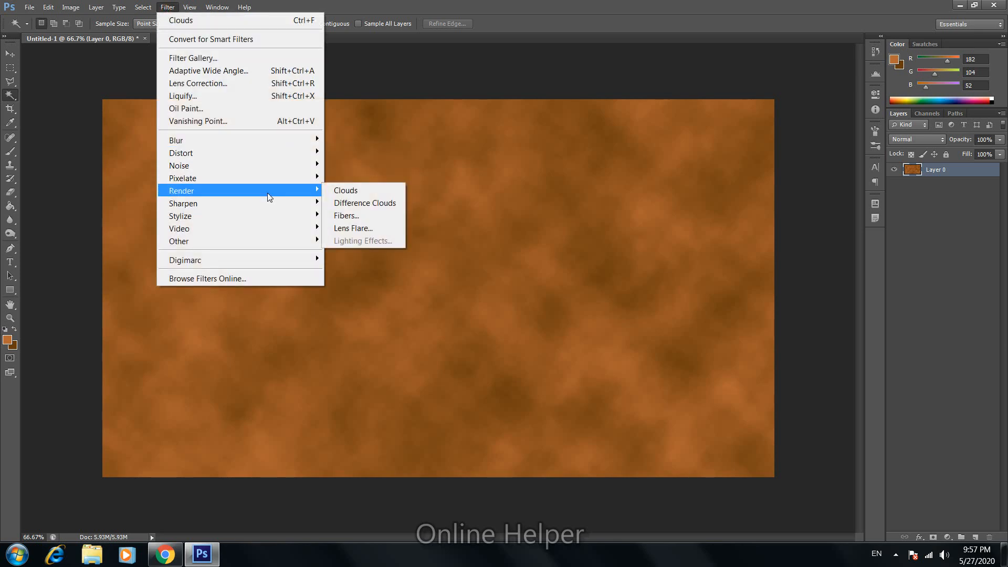
{"action": "left_click", "coordinate": [337, 192]}
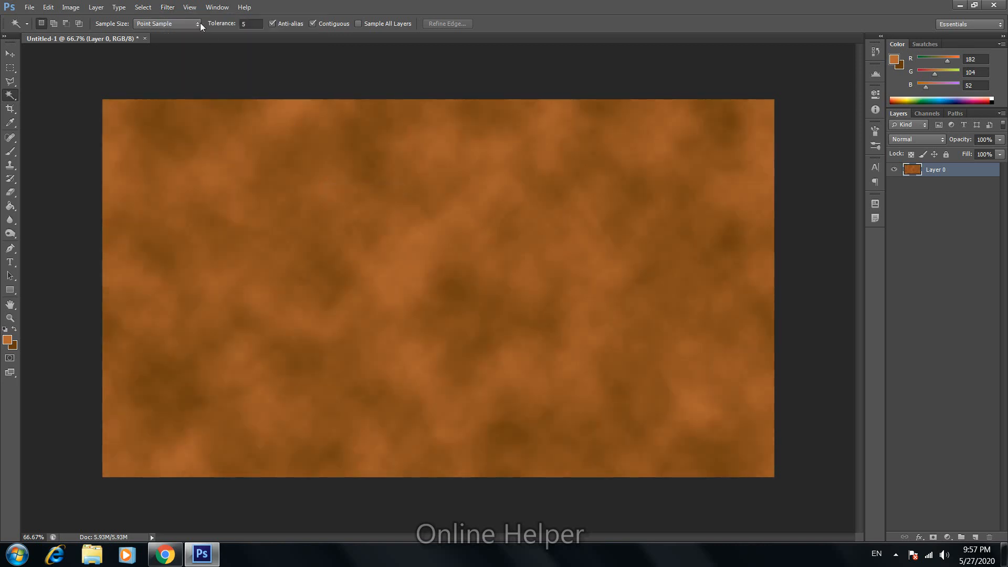
{"action": "left_click", "coordinate": [167, 8]}
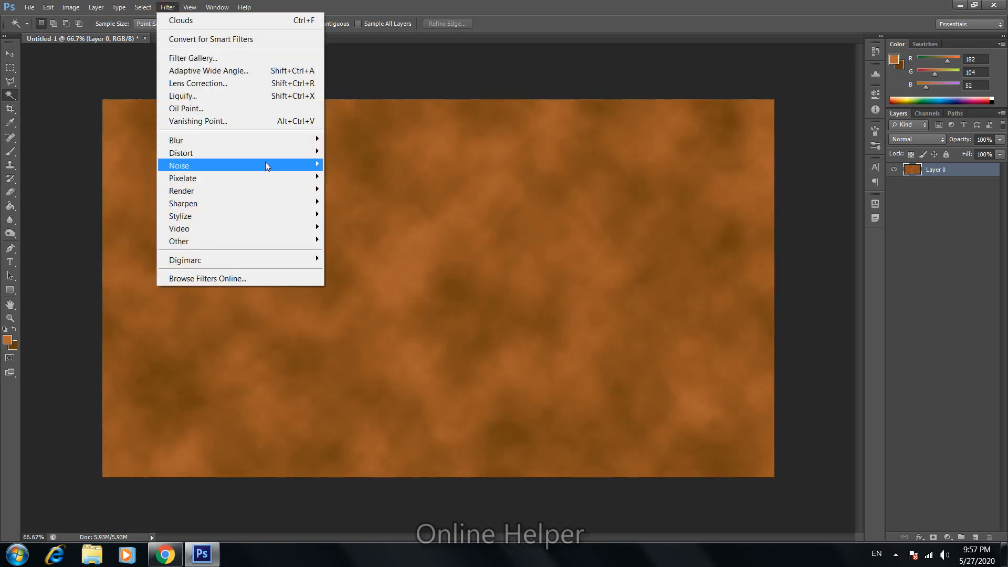
{"action": "mouse_move", "coordinate": [268, 166]}
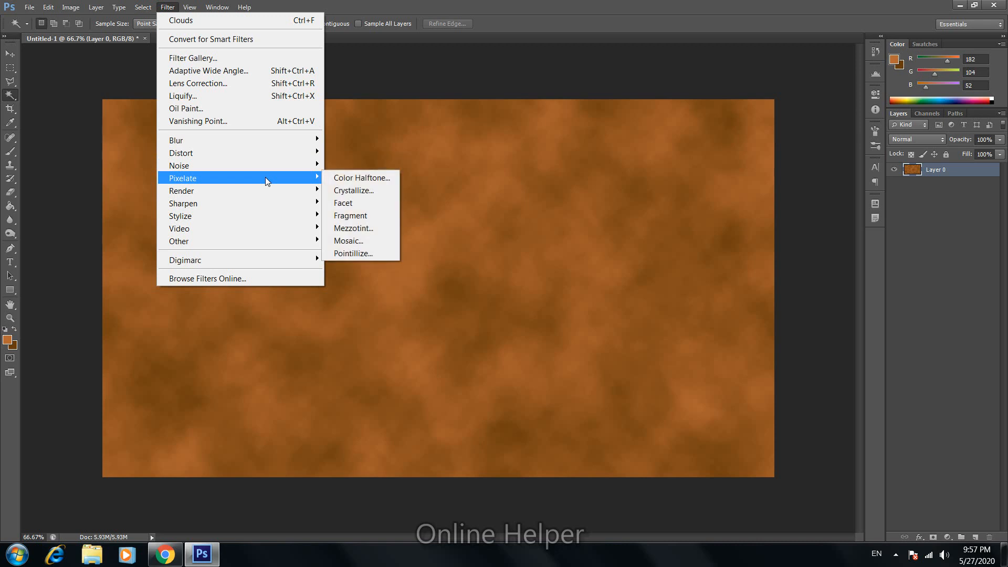
{"action": "mouse_move", "coordinate": [266, 192]}
{"action": "left_click", "coordinate": [332, 190]}
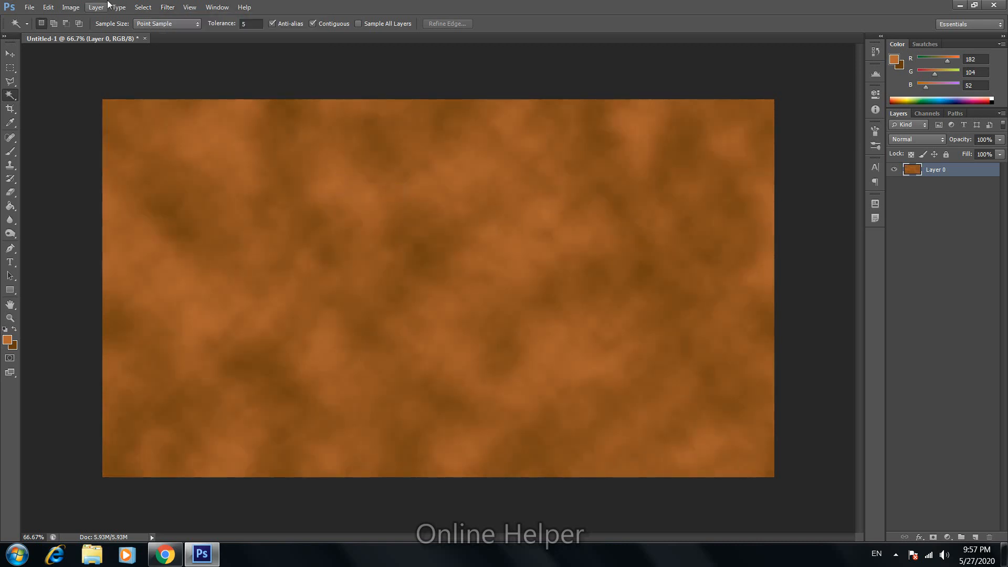
Apply the Shear distortion with Wrap Around, shaping the curve into several wide side-to-side waves to form wood grain
{"action": "left_click", "coordinate": [168, 8]}
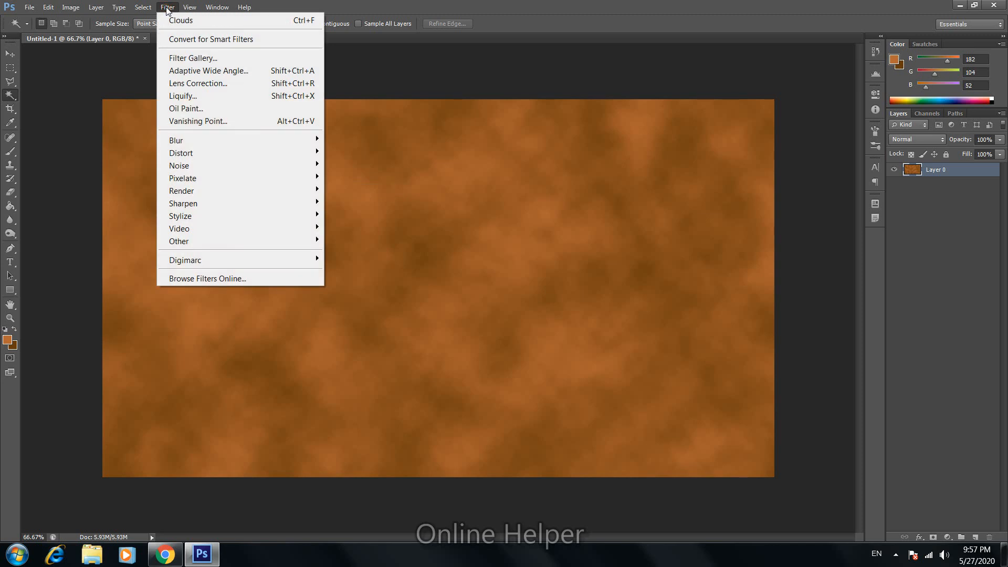
{"action": "mouse_move", "coordinate": [235, 153]}
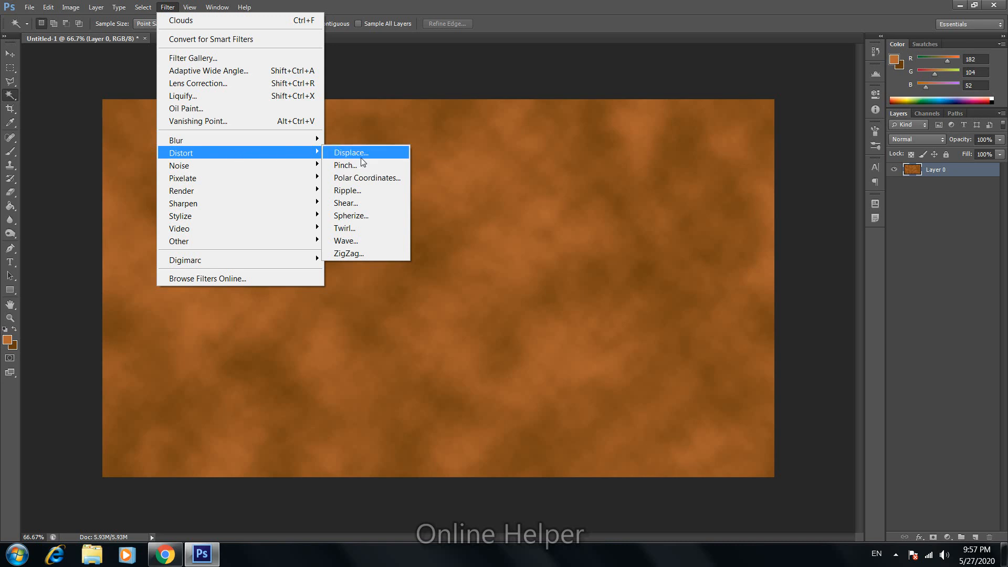
{"action": "left_click", "coordinate": [334, 205]}
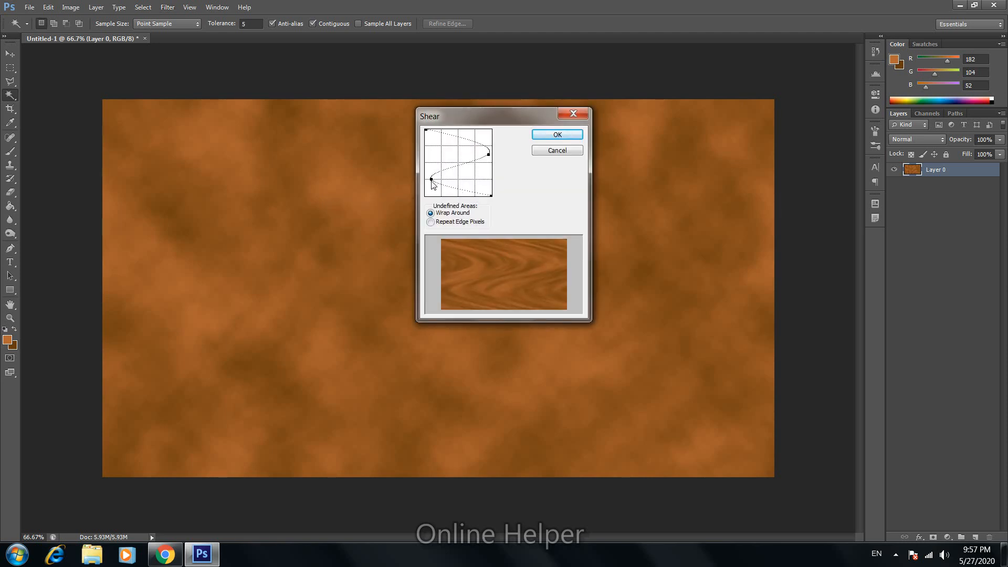
{"action": "left_click_drag", "start_coordinate": [431, 182], "coordinate": [441, 149]}
{"action": "left_click", "coordinate": [488, 155]}
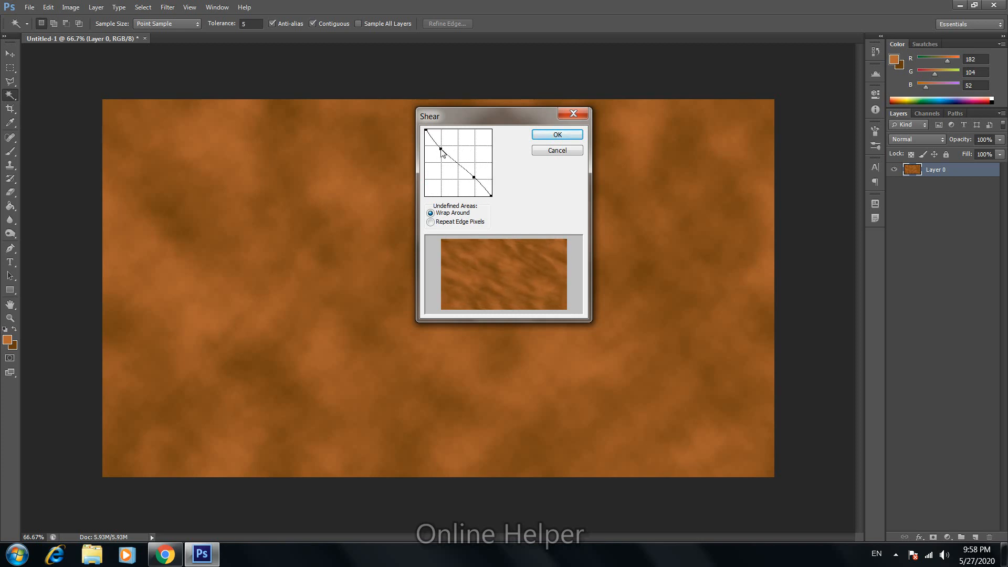
{"action": "left_click_drag", "start_coordinate": [474, 179], "coordinate": [430, 187]}
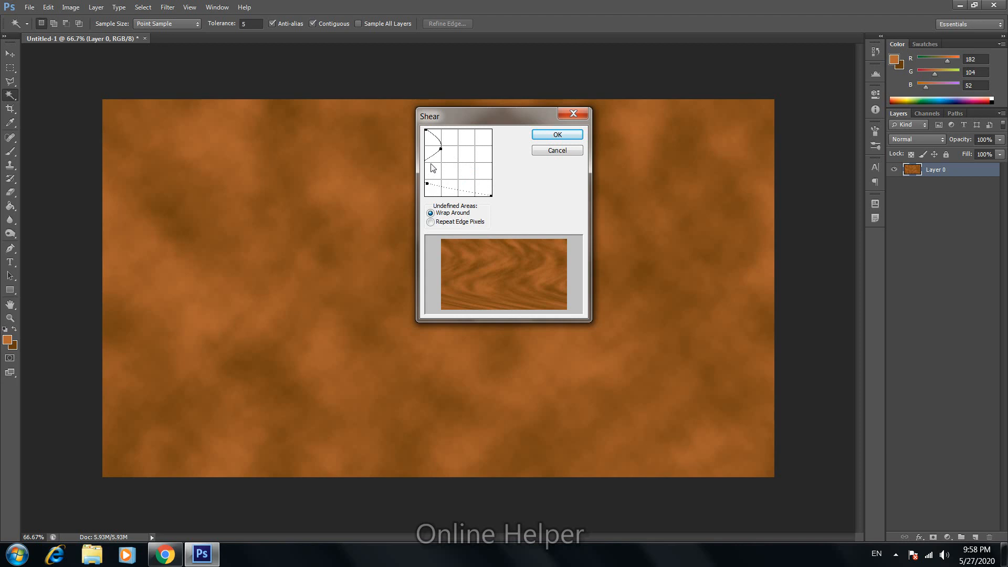
{"action": "mouse_move", "coordinate": [432, 166]}
{"action": "left_mouse_down"}
{"action": "mouse_move", "coordinate": [472, 176]}
{"action": "mouse_move", "coordinate": [458, 181]}
{"action": "mouse_move", "coordinate": [491, 171]}
{"action": "mouse_move", "coordinate": [429, 152]}
{"action": "left_mouse_up"}
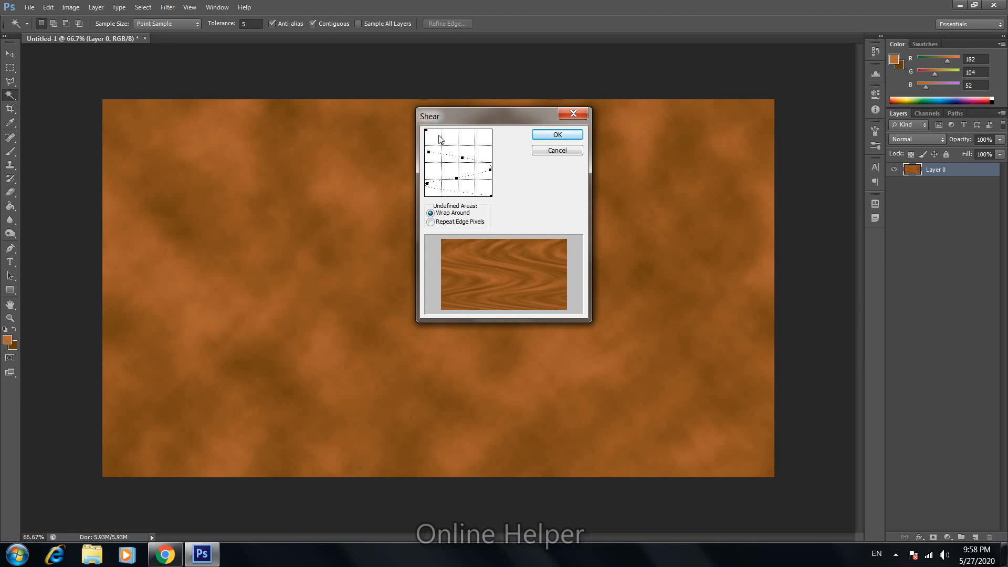
{"action": "left_click_drag", "start_coordinate": [428, 133], "coordinate": [444, 139]}
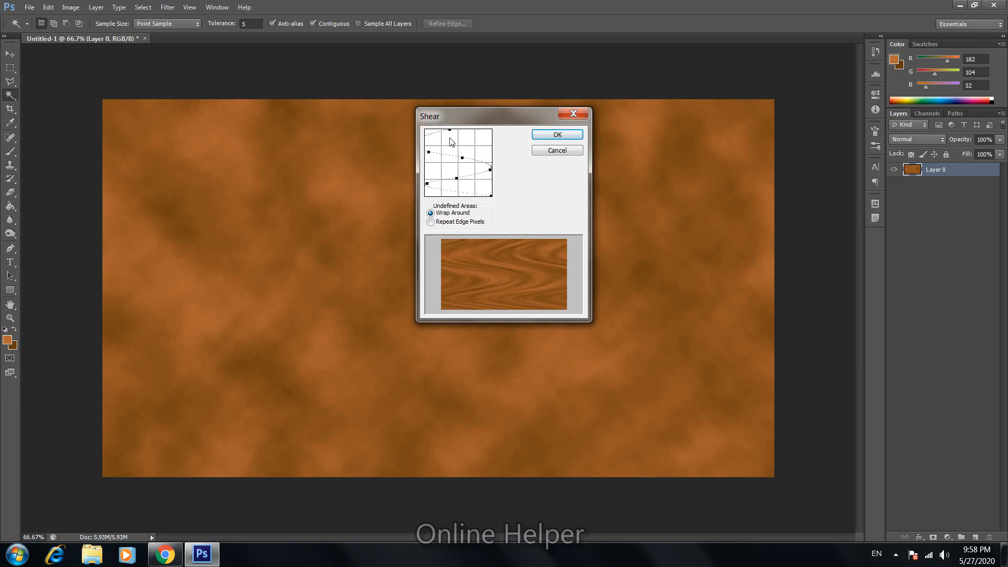
{"action": "left_click", "coordinate": [492, 133]}
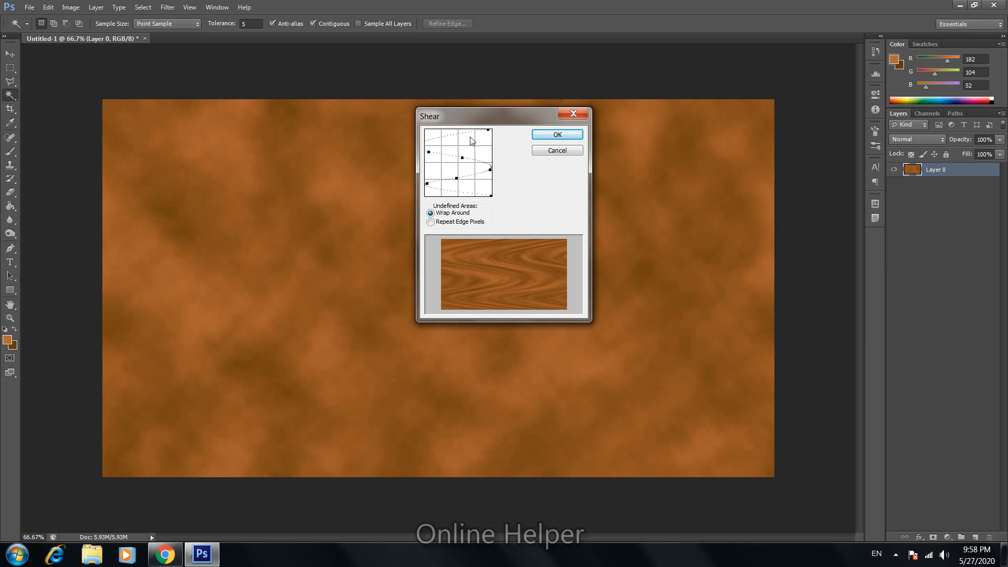
{"action": "left_click_drag", "start_coordinate": [445, 134], "coordinate": [452, 139]}
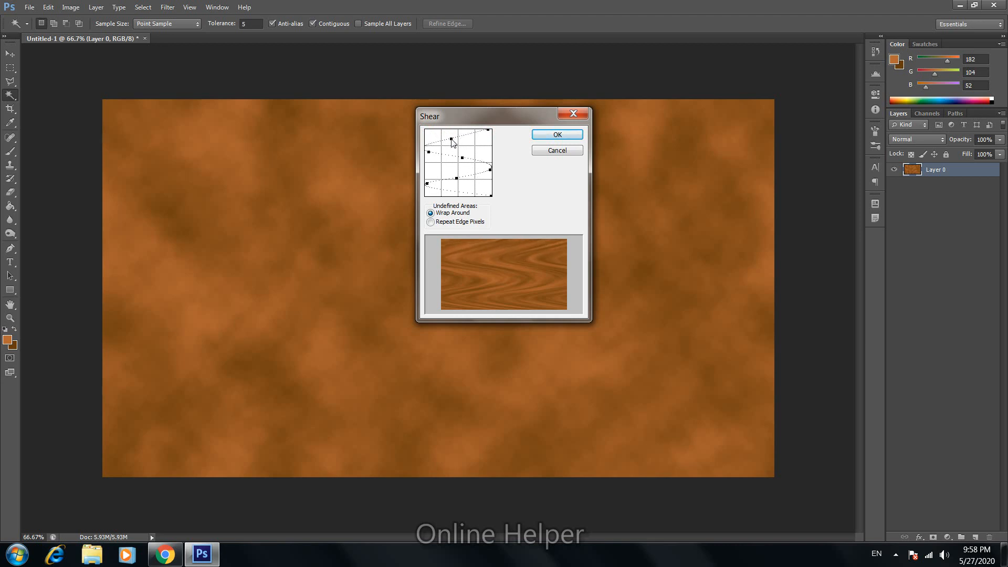
{"action": "left_click", "coordinate": [556, 134]}
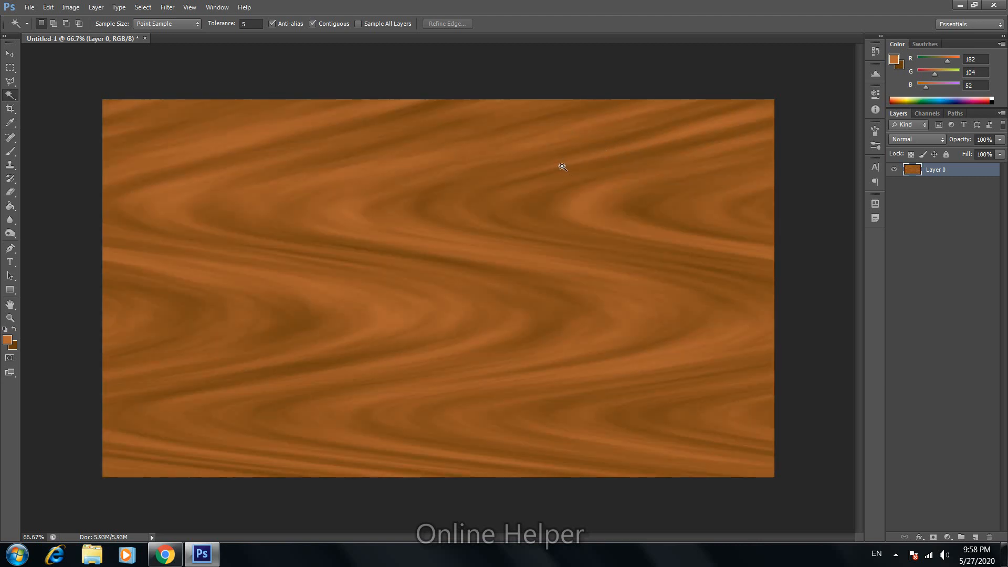
Darken the grain bands across the canvas with the Burn tool on Midtones at 25% exposure, using brush sizes 150 and 100
{"action": "left_click", "coordinate": [10, 234]}
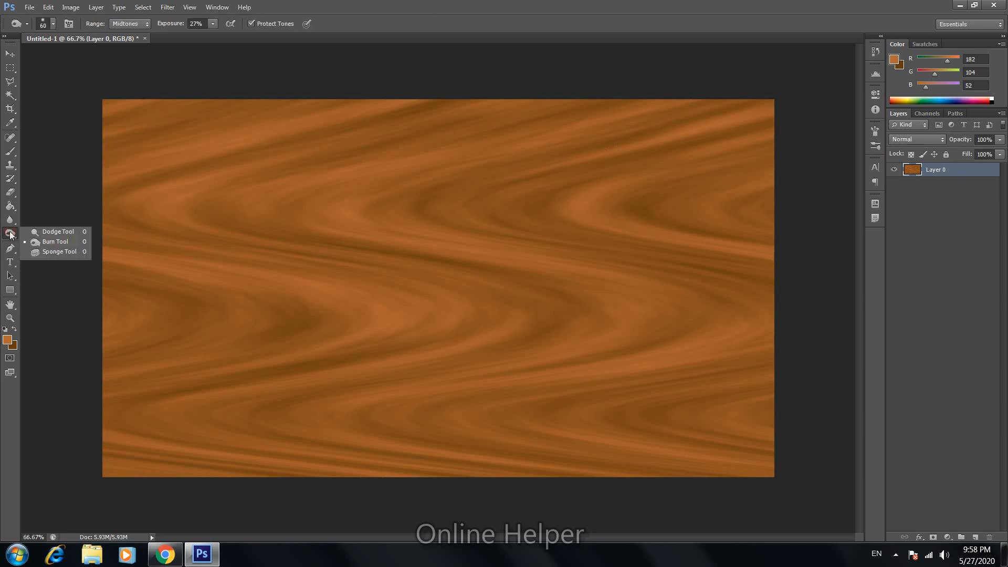
{"action": "left_click", "coordinate": [52, 243]}
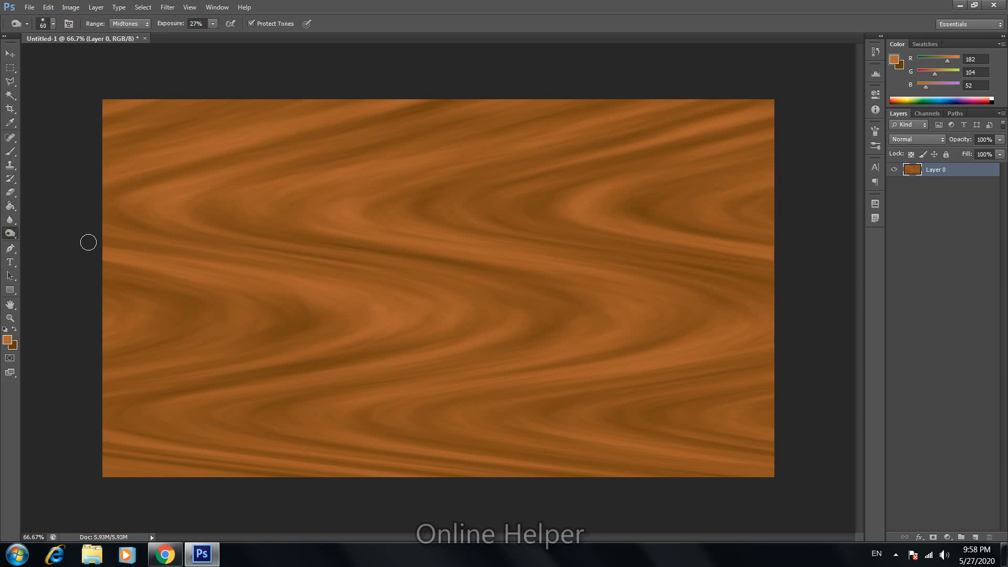
{"action": "left_click", "coordinate": [213, 24]}
{"action": "left_click_drag", "start_coordinate": [212, 36], "coordinate": [211, 35]}
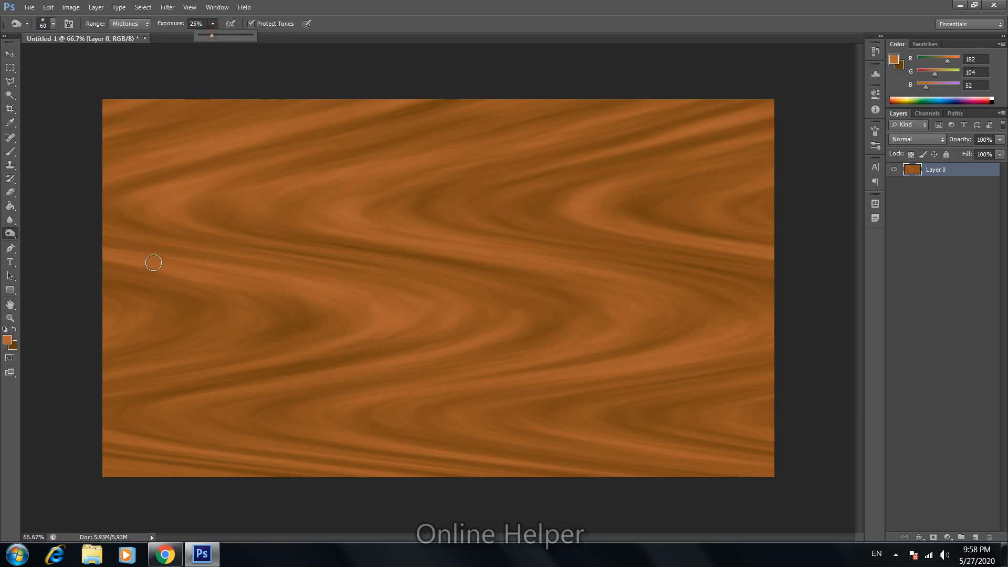
{"action": "key", "text": "bracketright"}
{"action": "key", "text": "bracketright"}
{"action": "key", "text": "bracketright"}
{"action": "key", "text": "bracketright"}
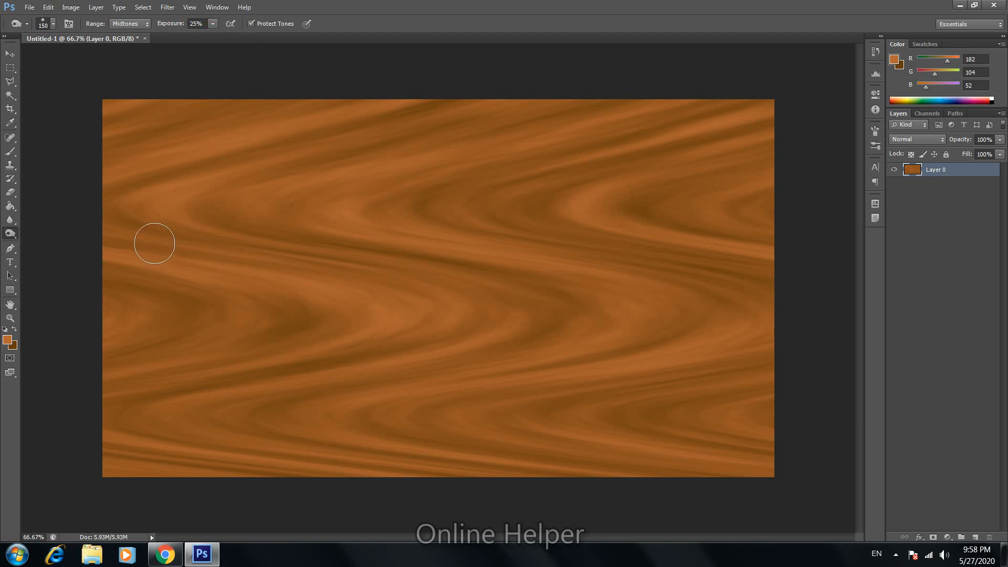
{"action": "mouse_move", "coordinate": [156, 244]}
{"action": "left_mouse_down"}
{"action": "mouse_move", "coordinate": [377, 276]}
{"action": "mouse_move", "coordinate": [430, 298]}
{"action": "mouse_move", "coordinate": [430, 321]}
{"action": "mouse_move", "coordinate": [328, 357]}
{"action": "mouse_move", "coordinate": [145, 392]}
{"action": "mouse_move", "coordinate": [119, 417]}
{"action": "mouse_move", "coordinate": [276, 457]}
{"action": "mouse_move", "coordinate": [503, 451]}
{"action": "mouse_move", "coordinate": [617, 472]}
{"action": "mouse_move", "coordinate": [508, 459]}
{"action": "mouse_move", "coordinate": [393, 418]}
{"action": "mouse_move", "coordinate": [515, 361]}
{"action": "mouse_move", "coordinate": [537, 323]}
{"action": "mouse_move", "coordinate": [369, 247]}
{"action": "left_mouse_up"}
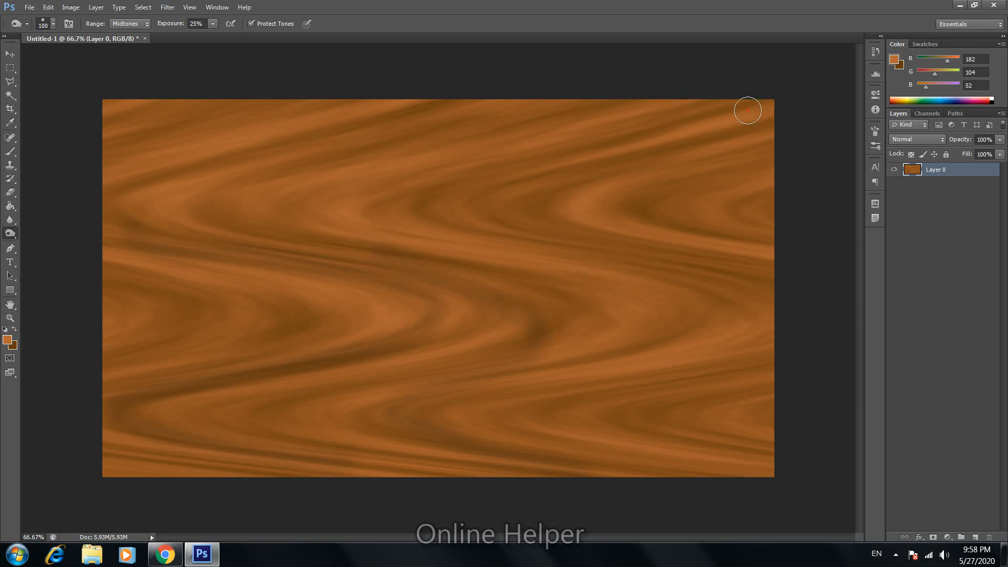
{"action": "mouse_move", "coordinate": [748, 110]}
{"action": "left_mouse_down"}
{"action": "mouse_move", "coordinate": [623, 138]}
{"action": "mouse_move", "coordinate": [468, 191]}
{"action": "mouse_move", "coordinate": [656, 242]}
{"action": "mouse_move", "coordinate": [723, 271]}
{"action": "mouse_move", "coordinate": [732, 301]}
{"action": "mouse_move", "coordinate": [663, 363]}
{"action": "mouse_move", "coordinate": [466, 411]}
{"action": "mouse_move", "coordinate": [455, 430]}
{"action": "mouse_move", "coordinate": [571, 454]}
{"action": "mouse_move", "coordinate": [658, 451]}
{"action": "mouse_move", "coordinate": [767, 385]}
{"action": "mouse_move", "coordinate": [647, 423]}
{"action": "left_mouse_up"}
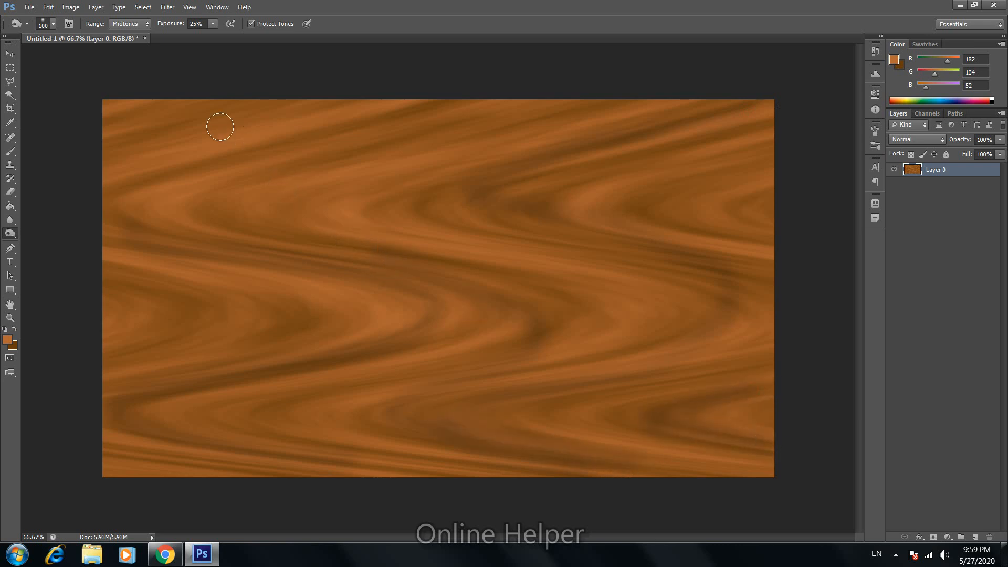
Darken the grain near the canvas's upper-left corner with the Burn tool at brush size 100
{"action": "left_click_drag", "start_coordinate": [199, 124], "coordinate": [92, 142]}
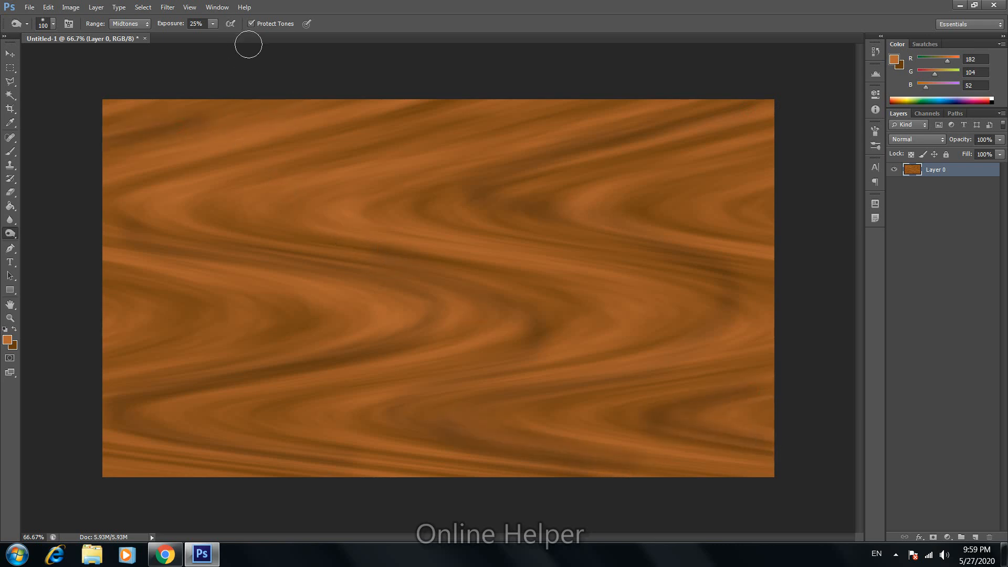
Create a new layer in Soft Light mode, filled with the Soft-Light-neutral 50% gray
{"action": "left_click", "coordinate": [96, 7]}
{"action": "mouse_move", "coordinate": [124, 24]}
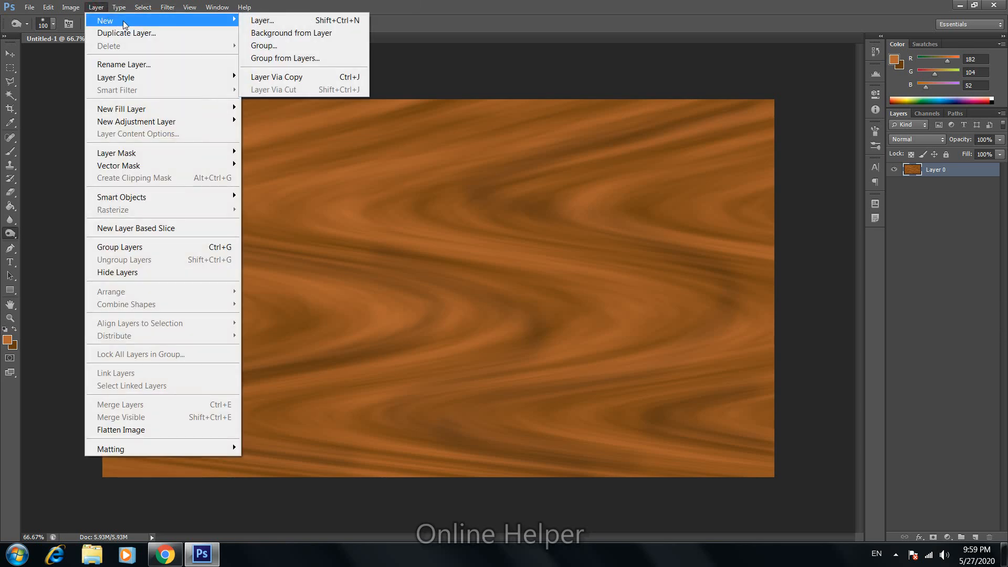
{"action": "left_click", "coordinate": [272, 20]}
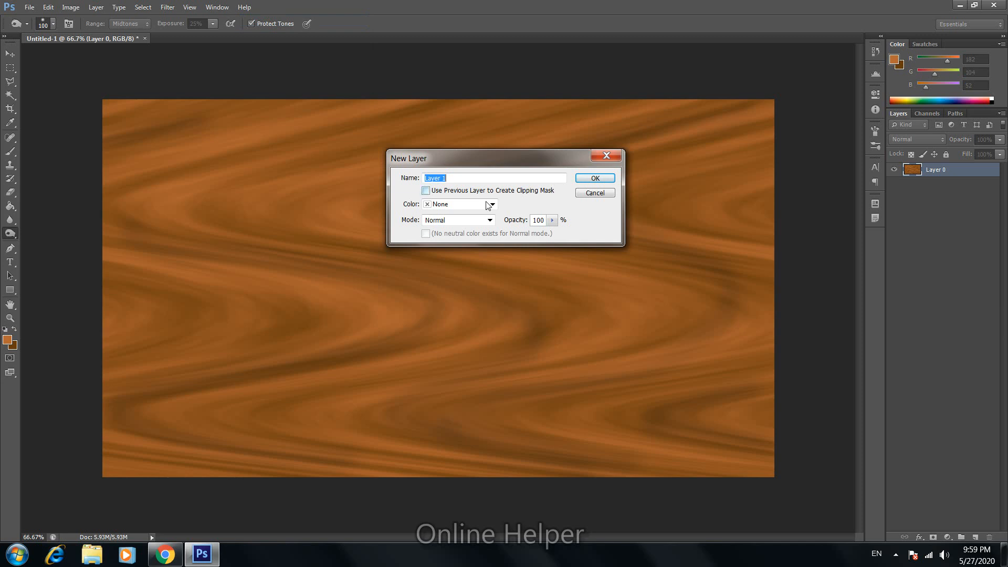
{"action": "left_click", "coordinate": [467, 220]}
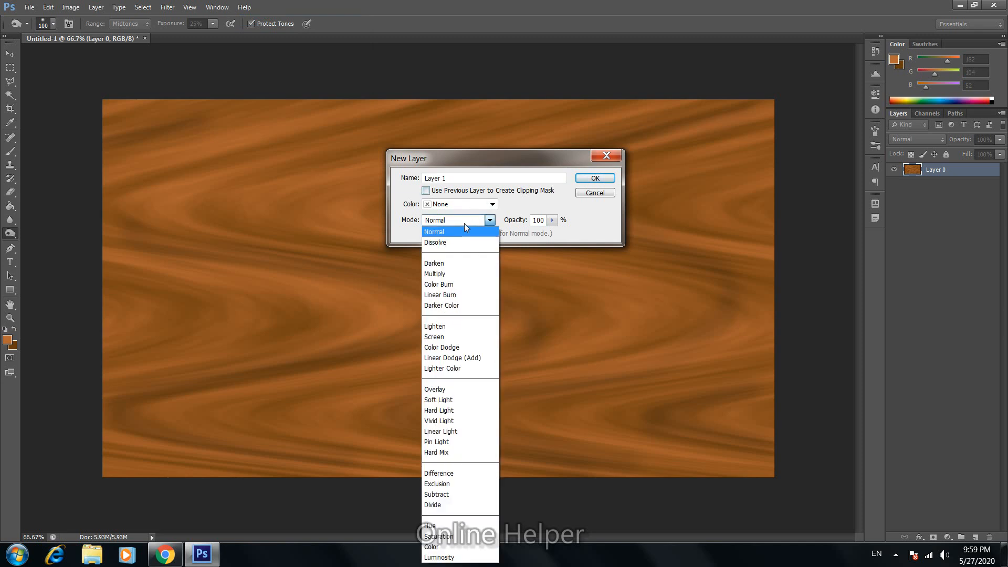
{"action": "left_click", "coordinate": [443, 400]}
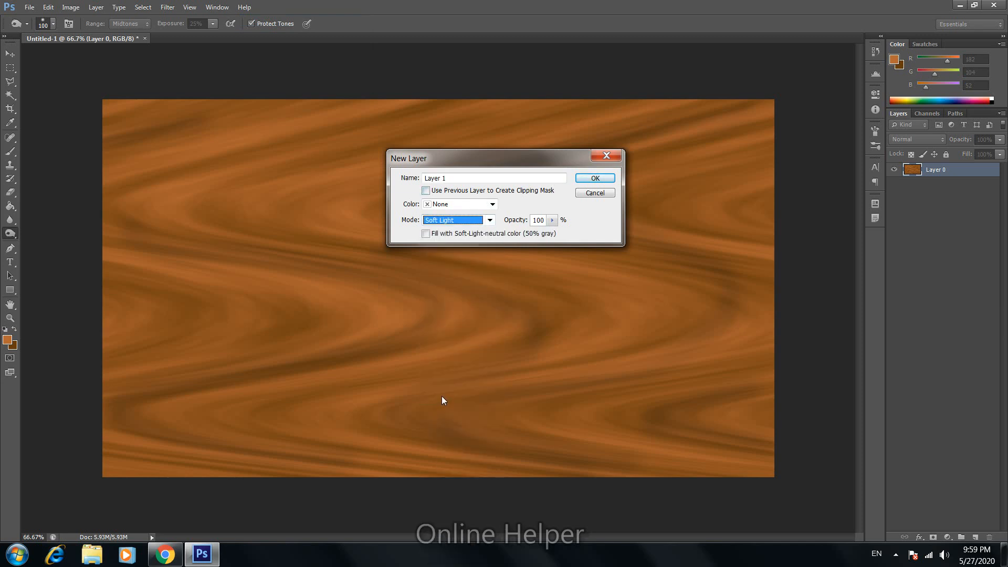
{"action": "left_click", "coordinate": [426, 233]}
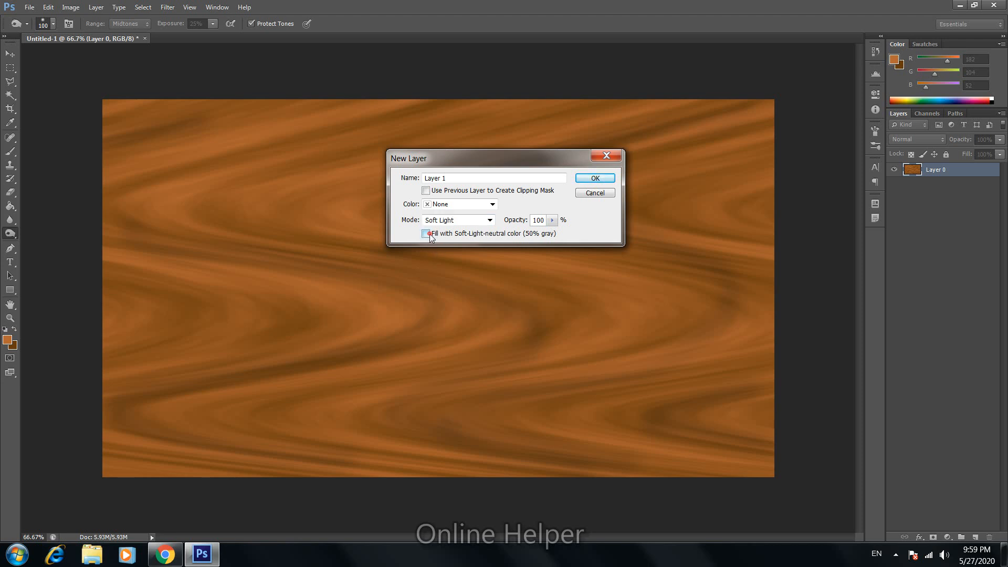
{"action": "left_click", "coordinate": [595, 178]}
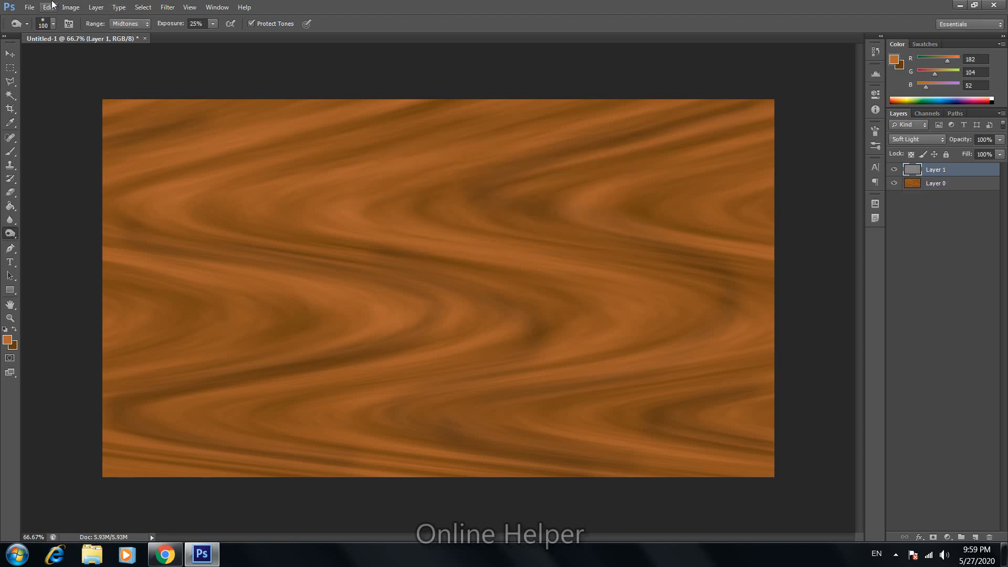
Add strong monochromatic noise with Uniform distribution to the gray Soft Light layer
{"action": "left_click", "coordinate": [167, 6]}
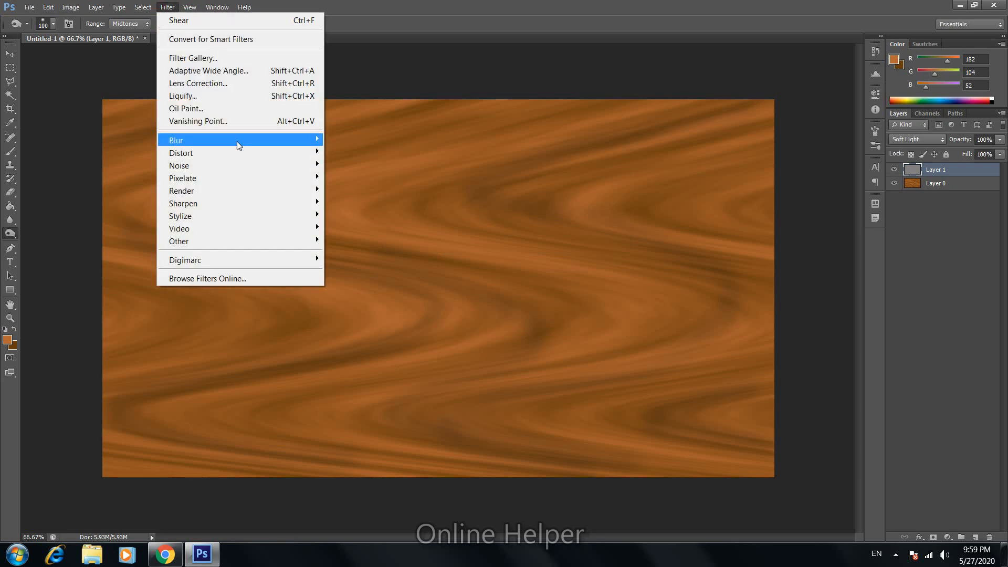
{"action": "mouse_move", "coordinate": [238, 140]}
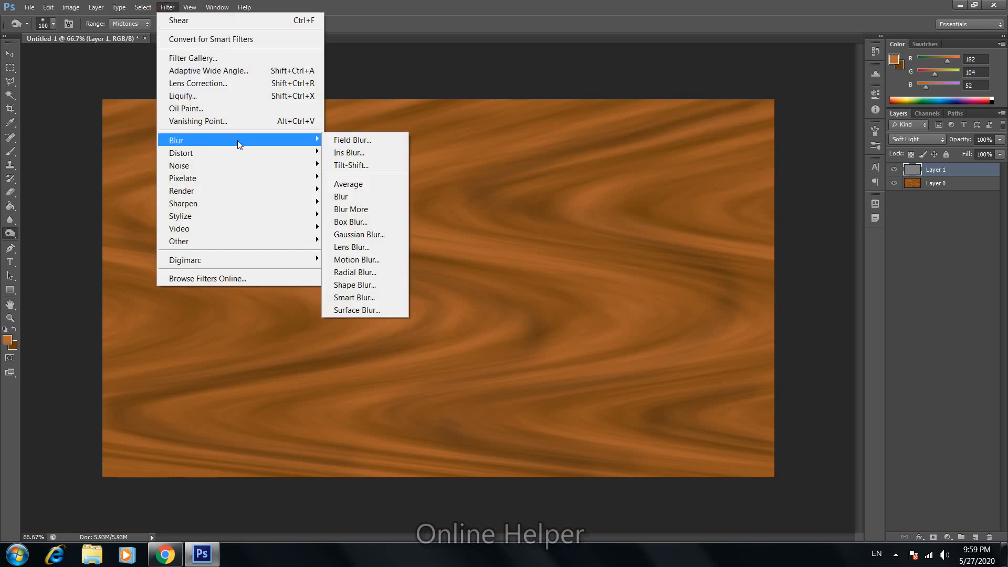
{"action": "mouse_move", "coordinate": [209, 164]}
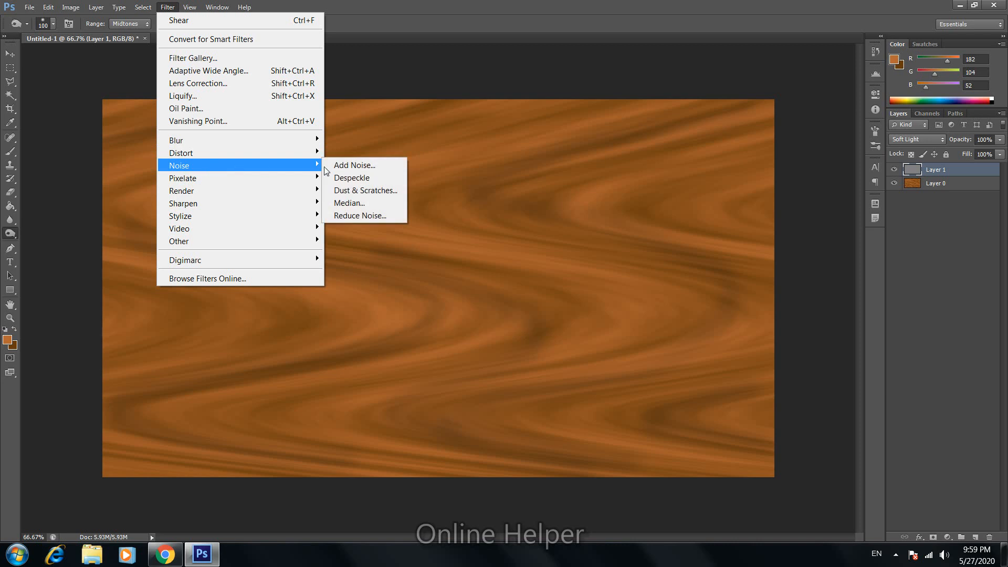
{"action": "left_click", "coordinate": [358, 165]}
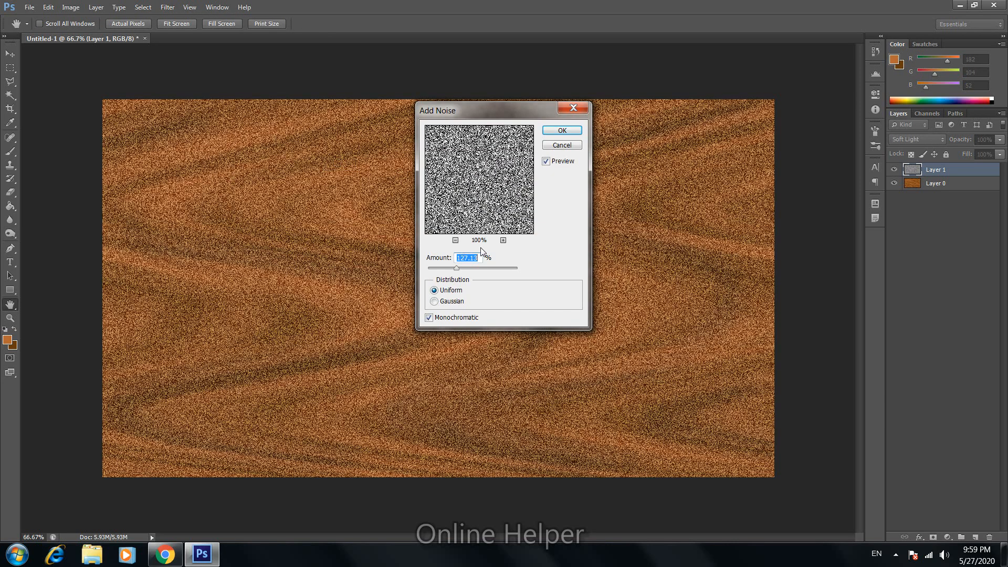
{"action": "mouse_move", "coordinate": [447, 268]}
{"action": "left_mouse_down"}
{"action": "mouse_move", "coordinate": [491, 269]}
{"action": "mouse_move", "coordinate": [452, 268]}
{"action": "left_mouse_up"}
{"action": "left_click", "coordinate": [562, 130]}
Apply a Motion Blur at an angle of 0° to the noise layer, adjusting the distance to form fine horizontal fibers
{"action": "left_click", "coordinate": [168, 6]}
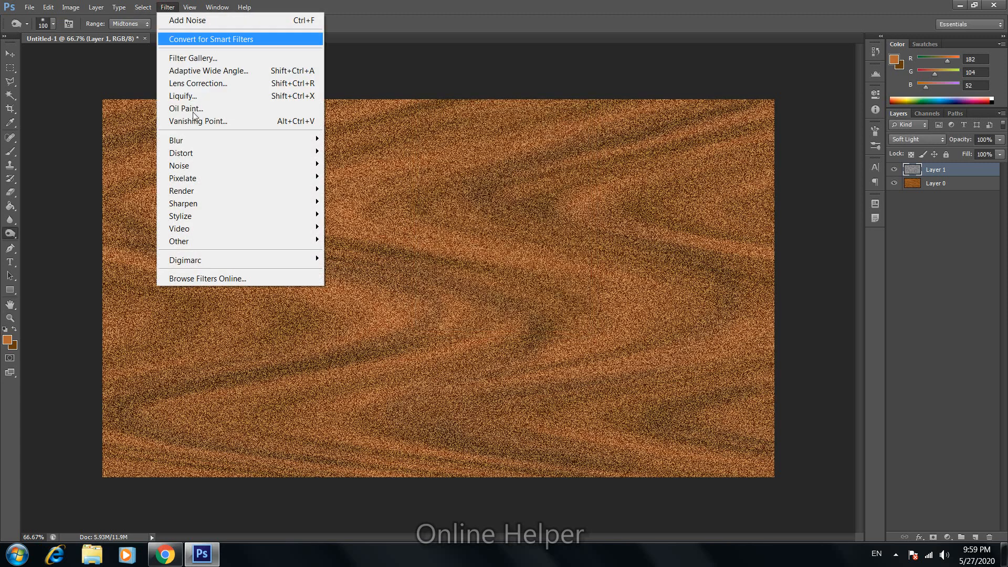
{"action": "mouse_move", "coordinate": [217, 137]}
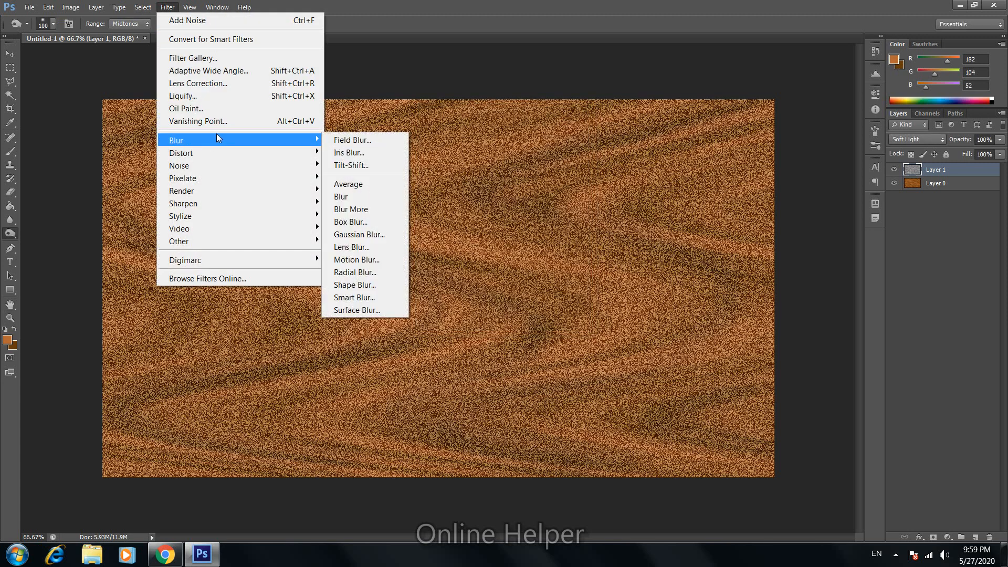
{"action": "left_click", "coordinate": [363, 258]}
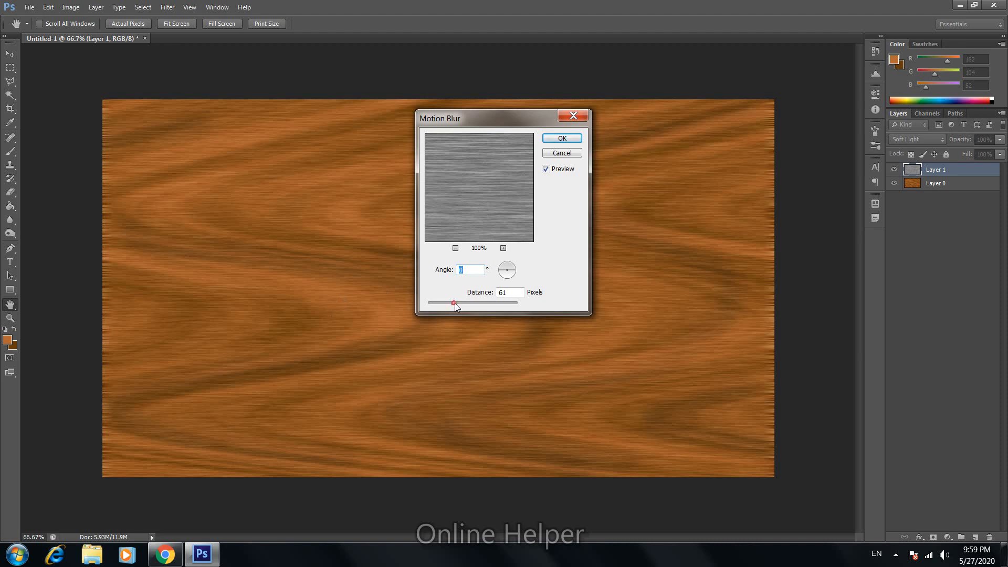
{"action": "mouse_move", "coordinate": [455, 304]}
{"action": "left_mouse_down"}
{"action": "mouse_move", "coordinate": [474, 305]}
{"action": "mouse_move", "coordinate": [458, 304]}
{"action": "left_mouse_up"}
{"action": "left_click", "coordinate": [559, 131]}
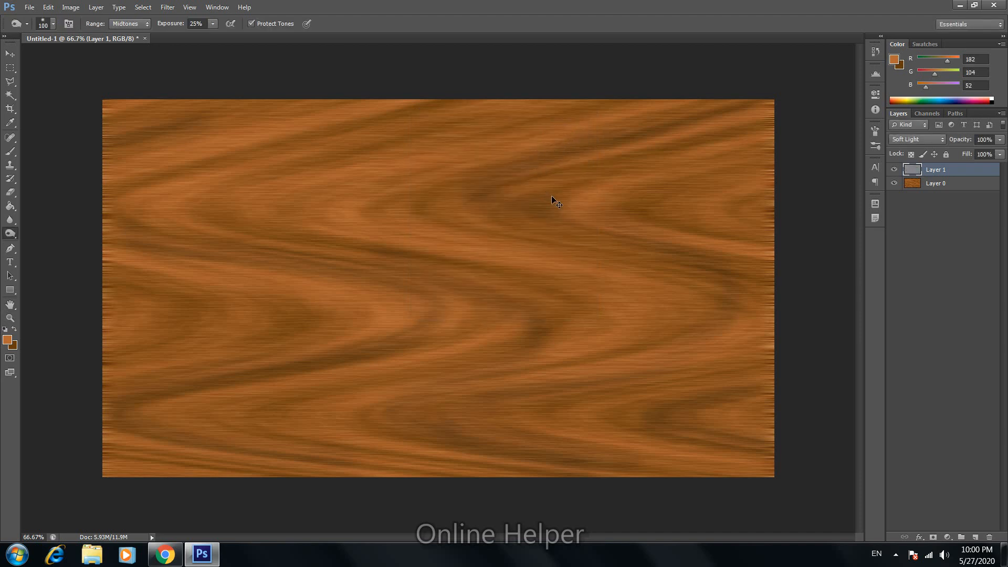
Stretch the blurred noise layer horizontally with Free Transform so both side edges extend slightly beyond the canvas
{"action": "key", "text": "ctrl+t"}
{"action": "left_click_drag", "start_coordinate": [775, 290], "coordinate": [786, 288]}
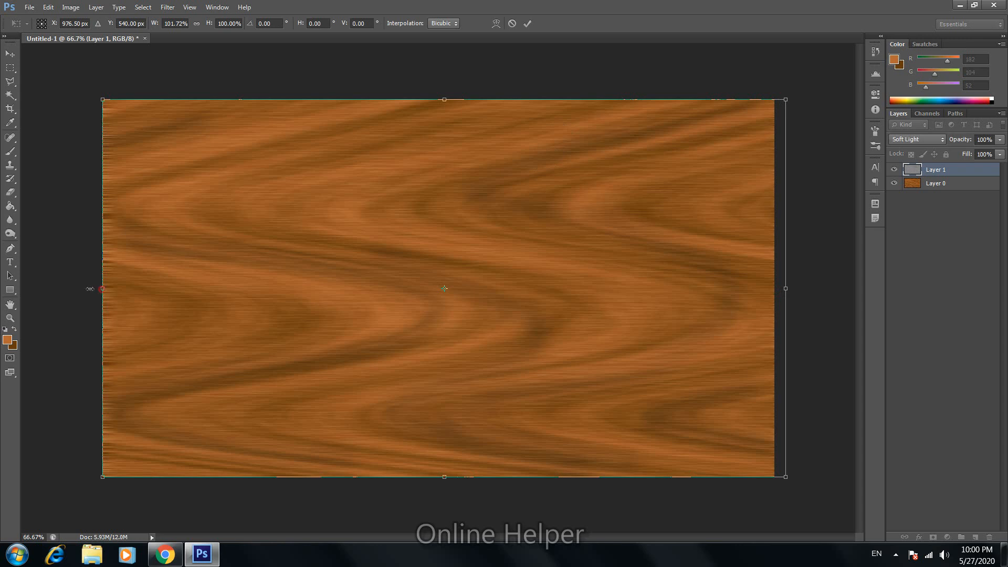
{"action": "left_click_drag", "start_coordinate": [90, 289], "coordinate": [77, 289]}
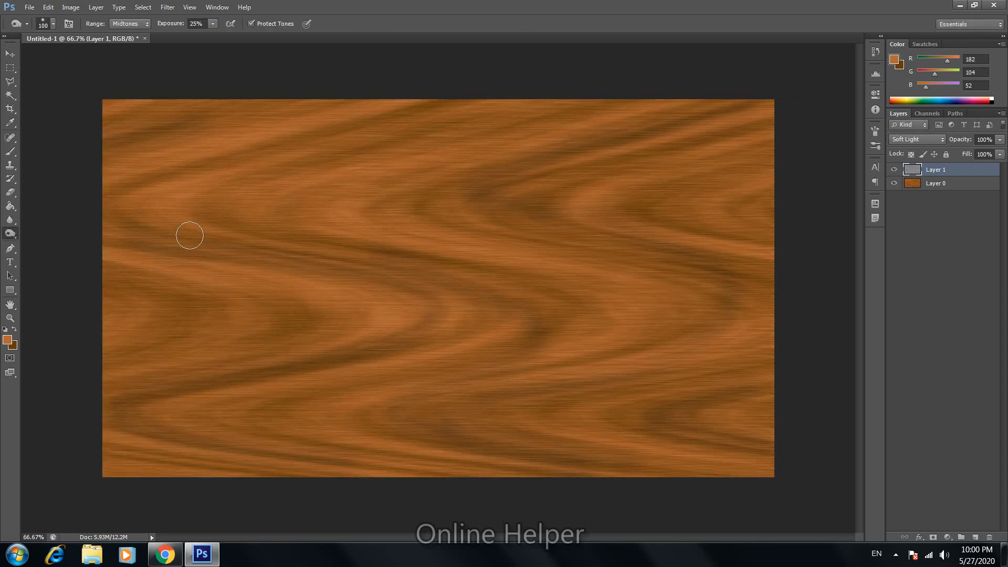